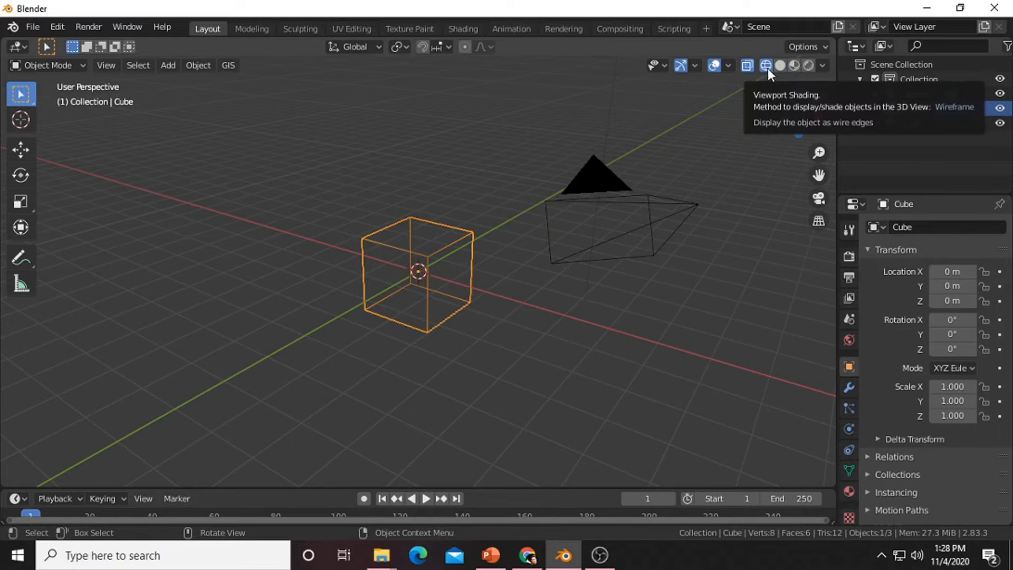
Preview the cube in solid, material preview and rendered shading, and return the viewport to solid shading
left_click(781, 66)
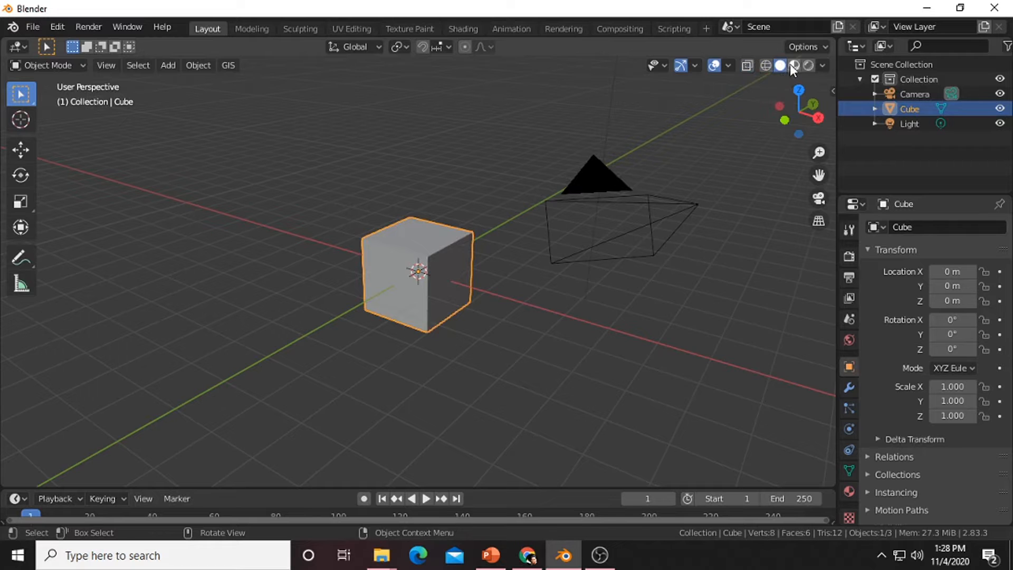
left_click(794, 66)
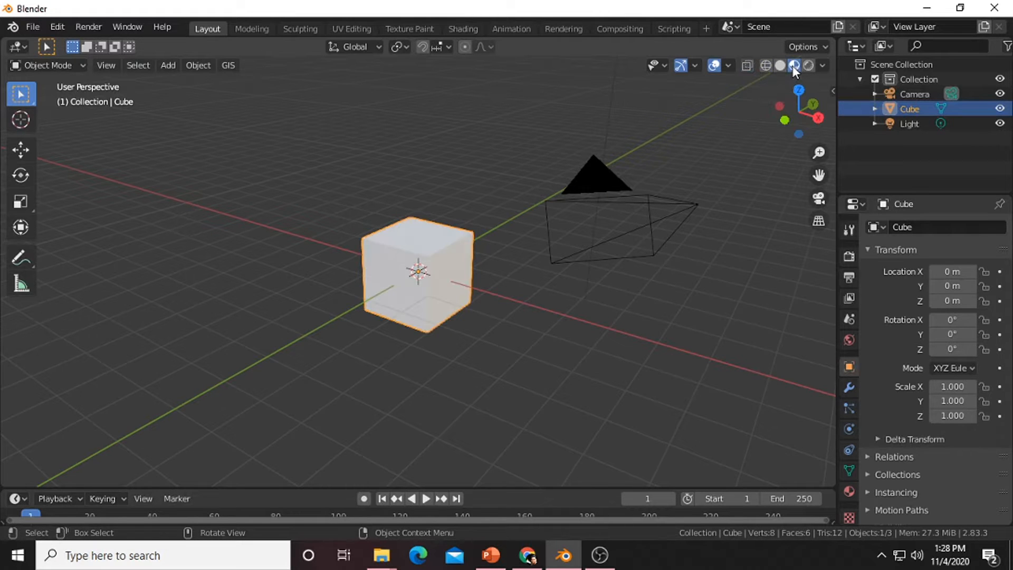
middle_click_drag(743, 141, 731, 110)
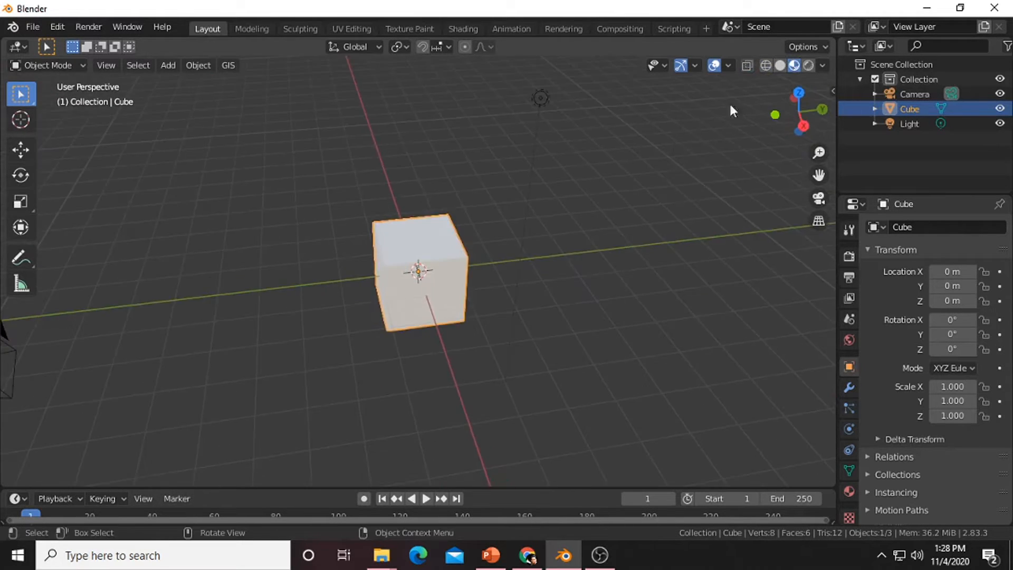
left_click(811, 64)
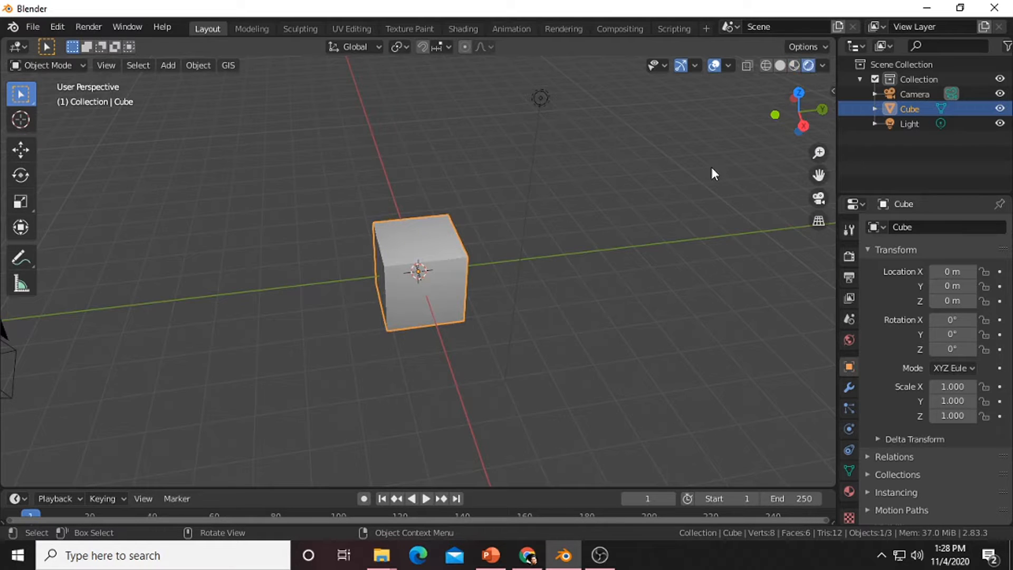
left_click(821, 65)
middle_click_drag(634, 247, 698, 152)
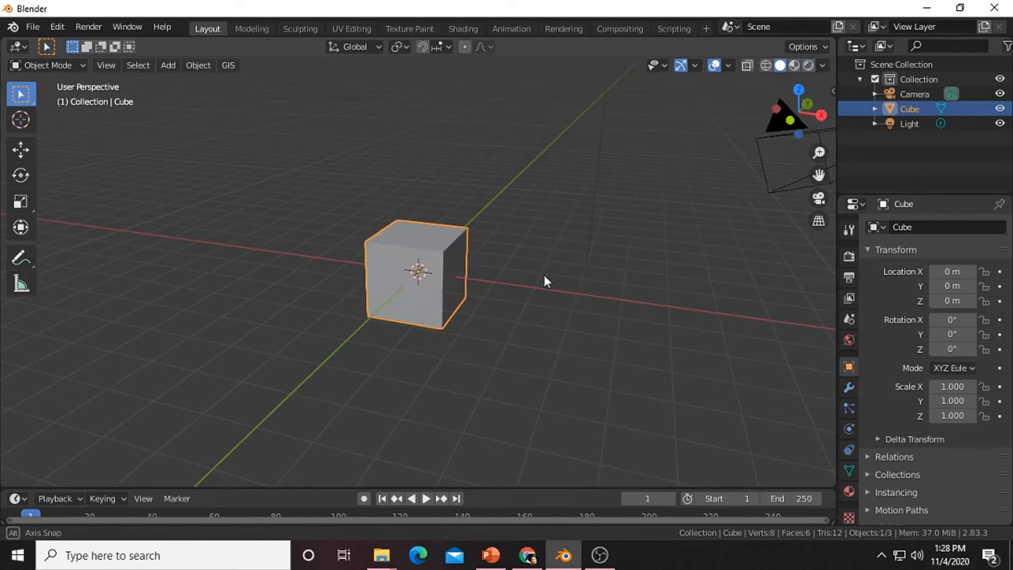
mouse_move(543, 274)
middle_mouse_down()
mouse_move(518, 264)
mouse_move(580, 275)
mouse_move(613, 296)
mouse_move(527, 315)
mouse_move(420, 274)
mouse_move(471, 296)
mouse_move(543, 285)
mouse_move(526, 271)
mouse_move(510, 281)
middle_mouse_up()
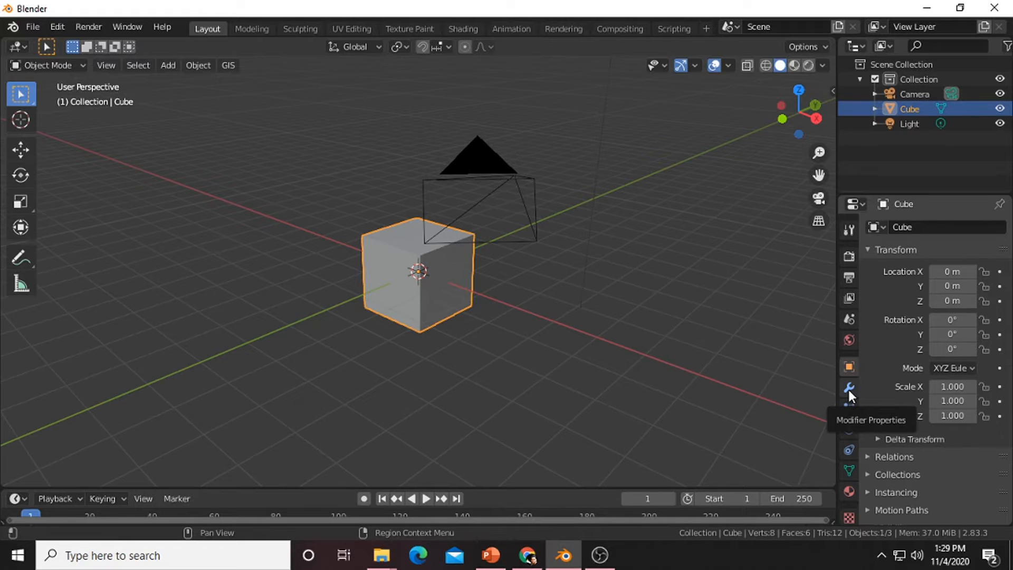
Create a new material for the cube with Principled BSDF as its surface shader
left_click(850, 493)
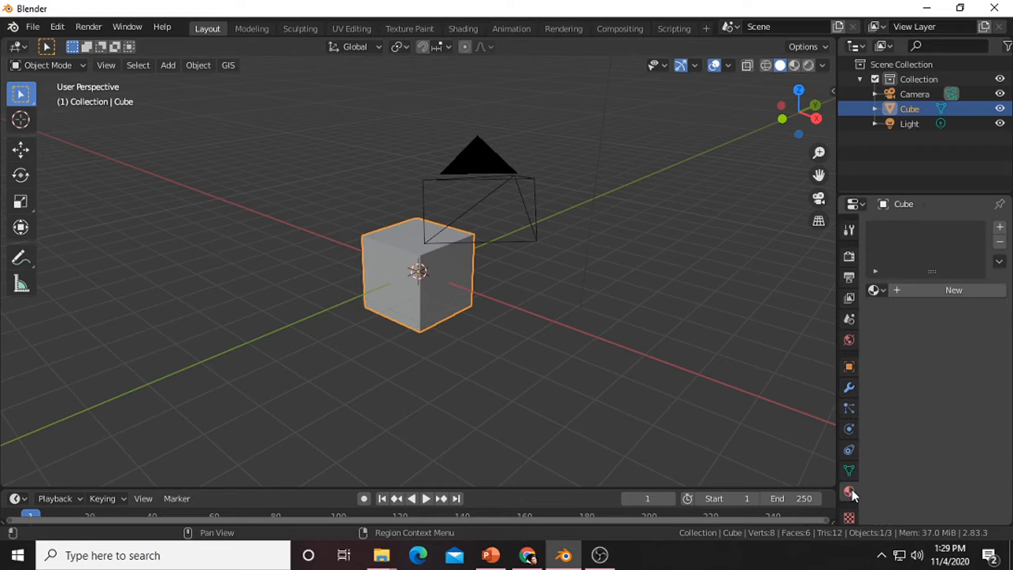
left_click(879, 291)
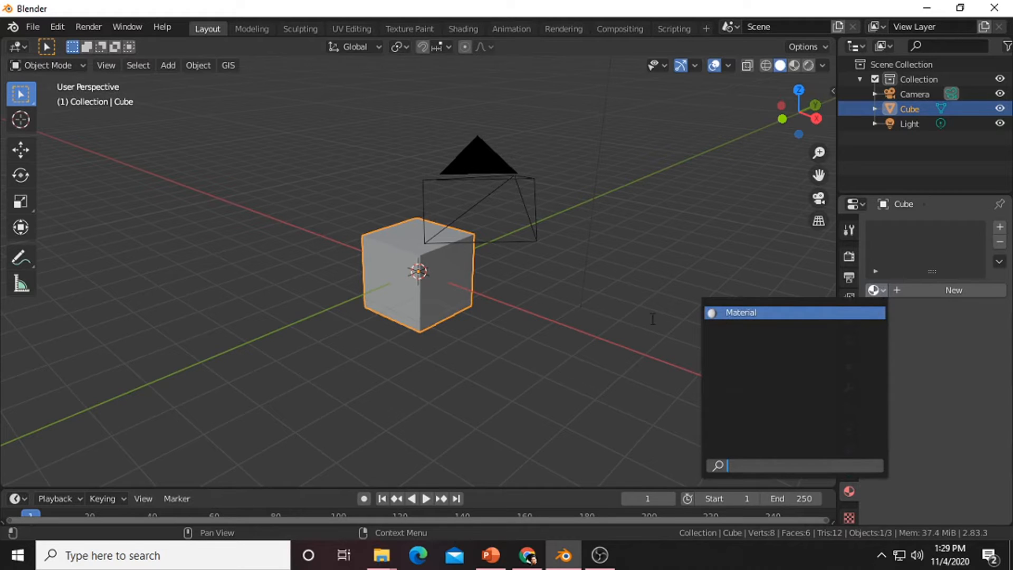
left_click(946, 289)
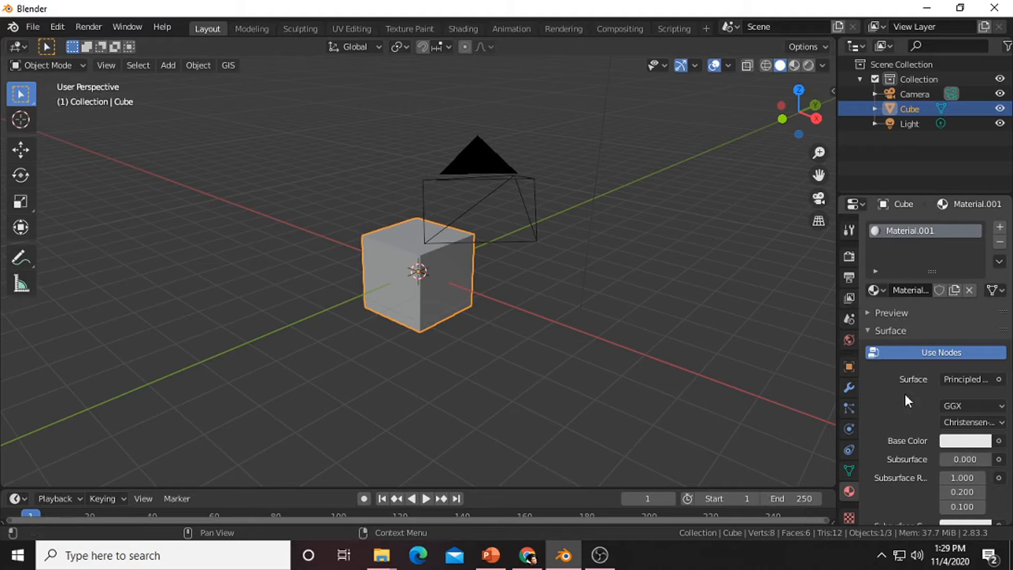
left_click(983, 378)
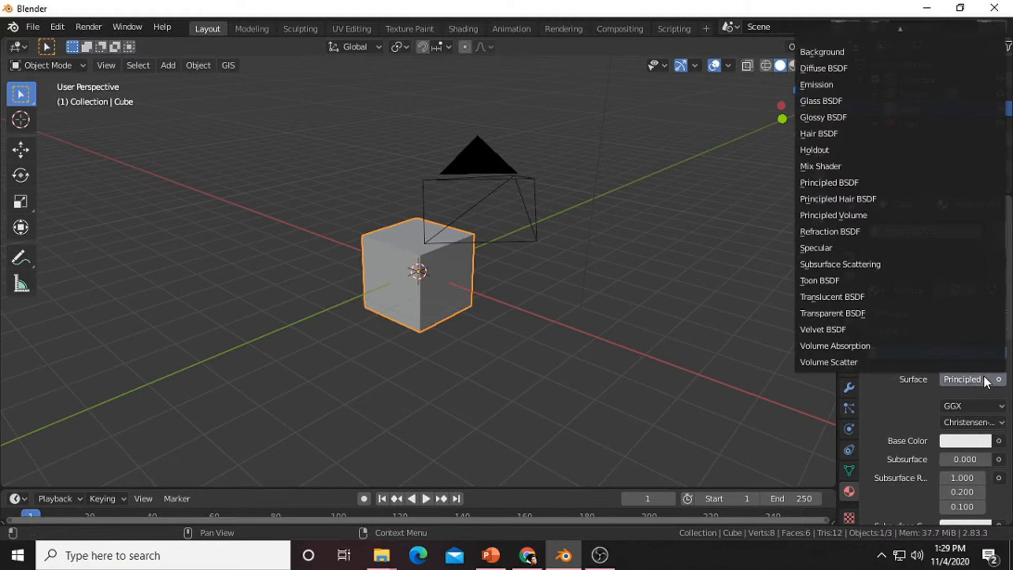
left_click(858, 182)
Set the cube material's base color to salmon red, about hue 0.016, saturation 0.523 and value 0.906
scroll(896, 354, "down", 2)
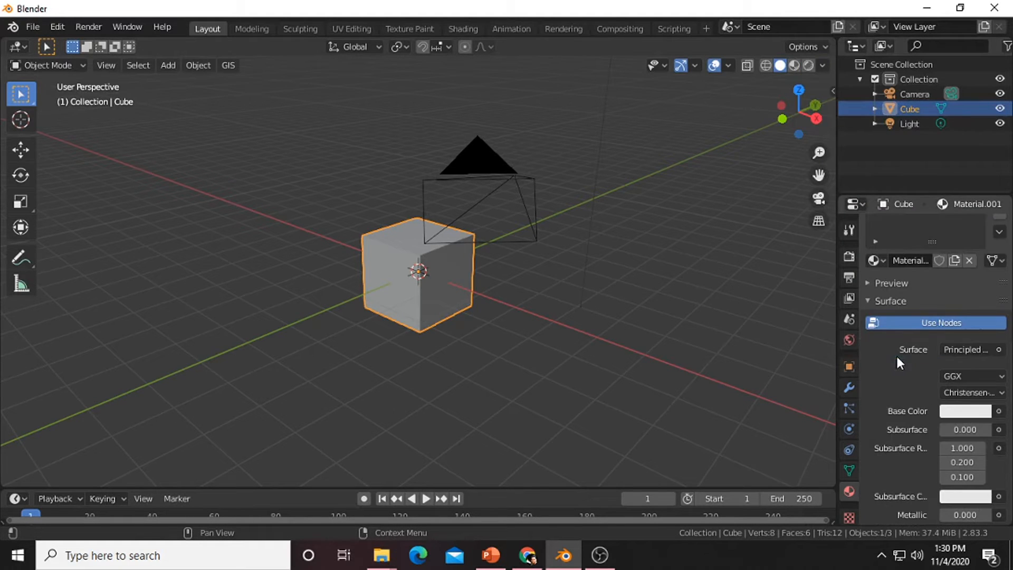
left_click(971, 414)
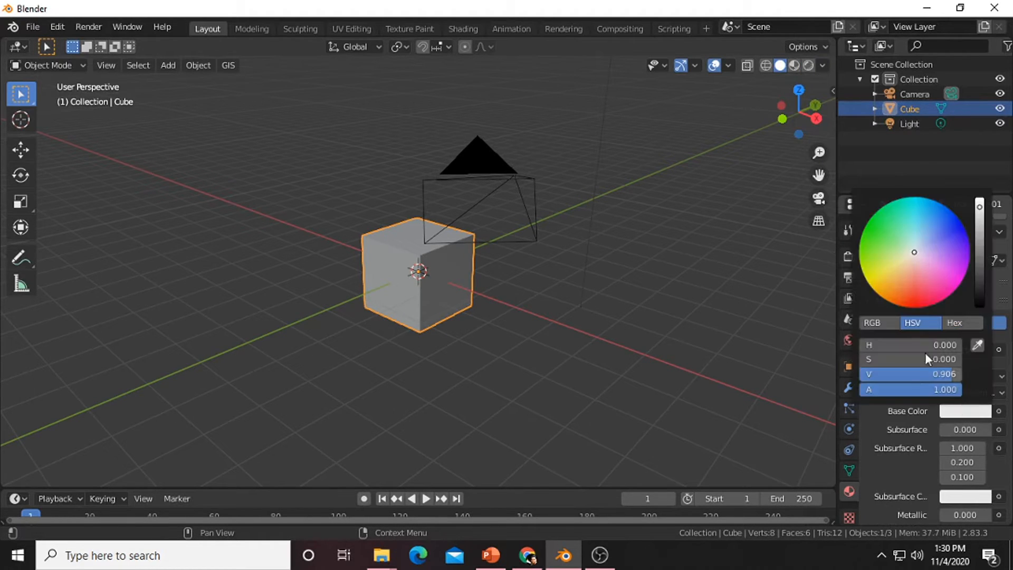
left_click_drag(916, 257, 911, 280)
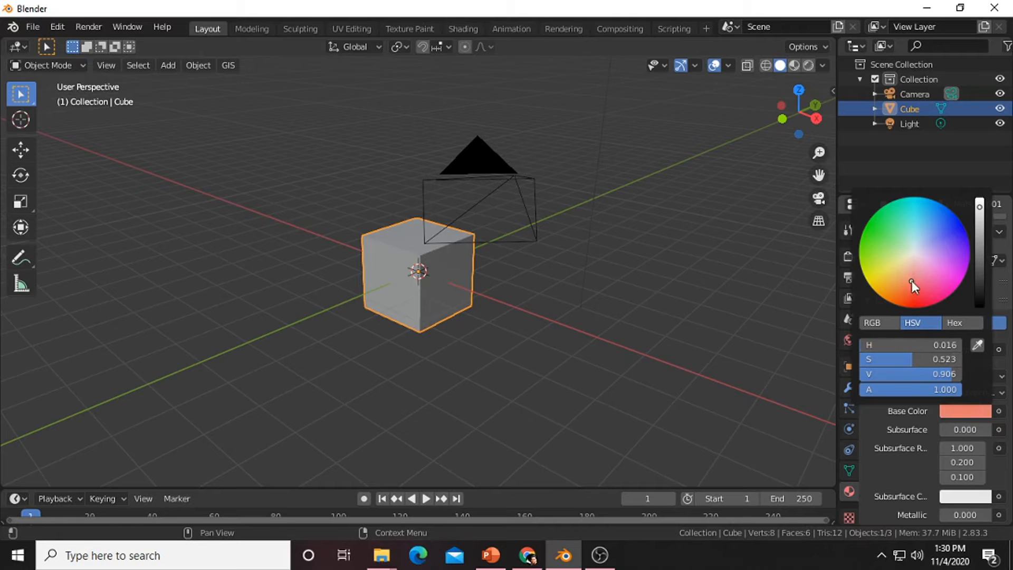
Examine the cube material's remaining Principled BSDF settings, from metallic and roughness down to emission and alpha
middle_click_drag(817, 385, 812, 375)
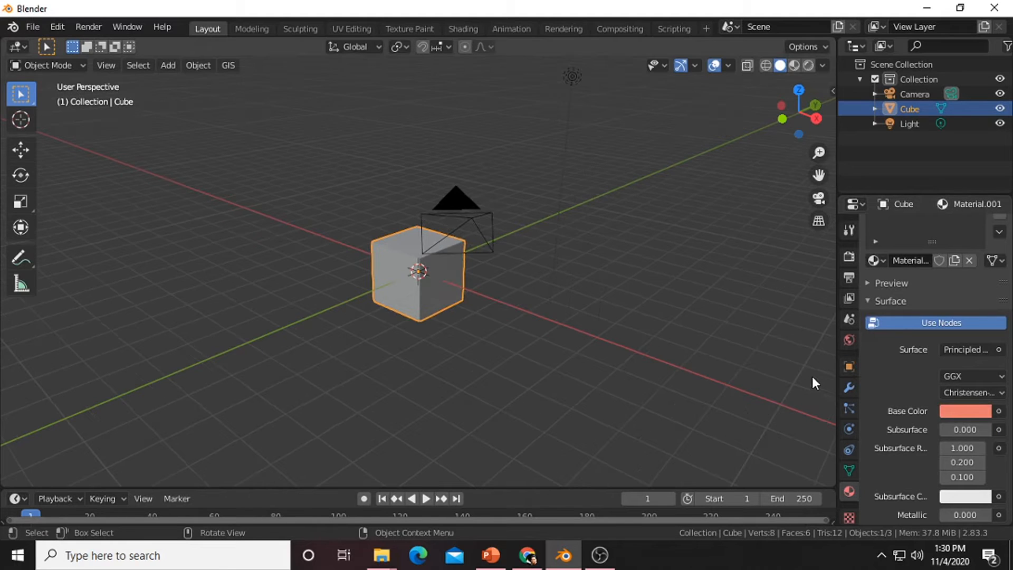
scroll(970, 432, "down", 2)
scroll(968, 449, "down", 2)
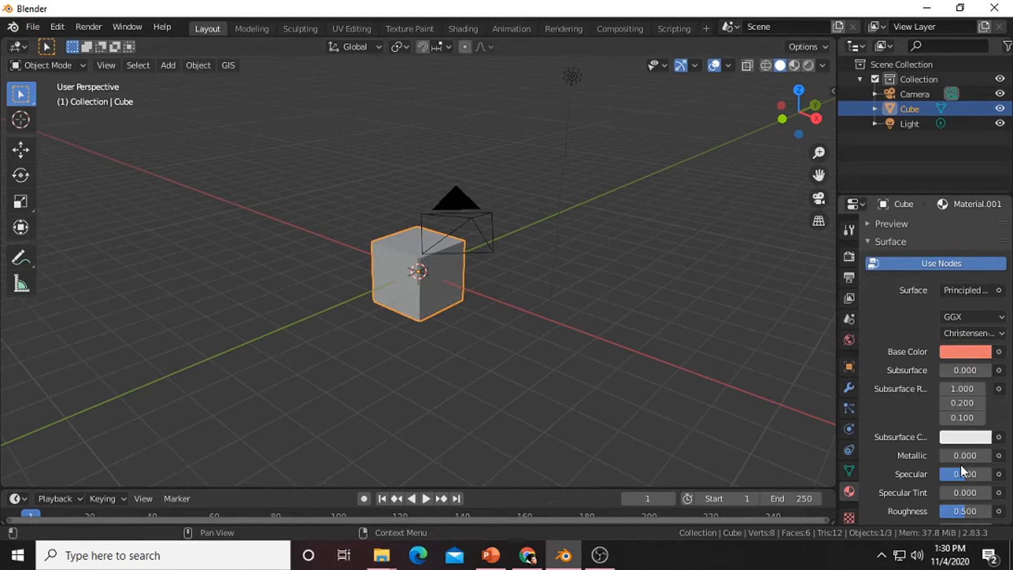
scroll(985, 444, "down", 4)
scroll(983, 442, "down", 5)
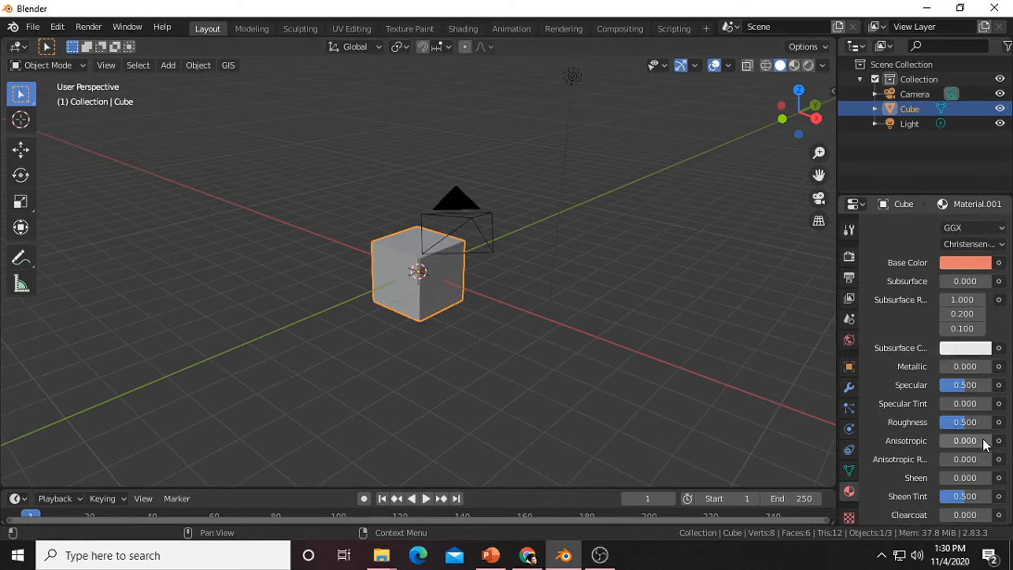
scroll(972, 438, "down", 6)
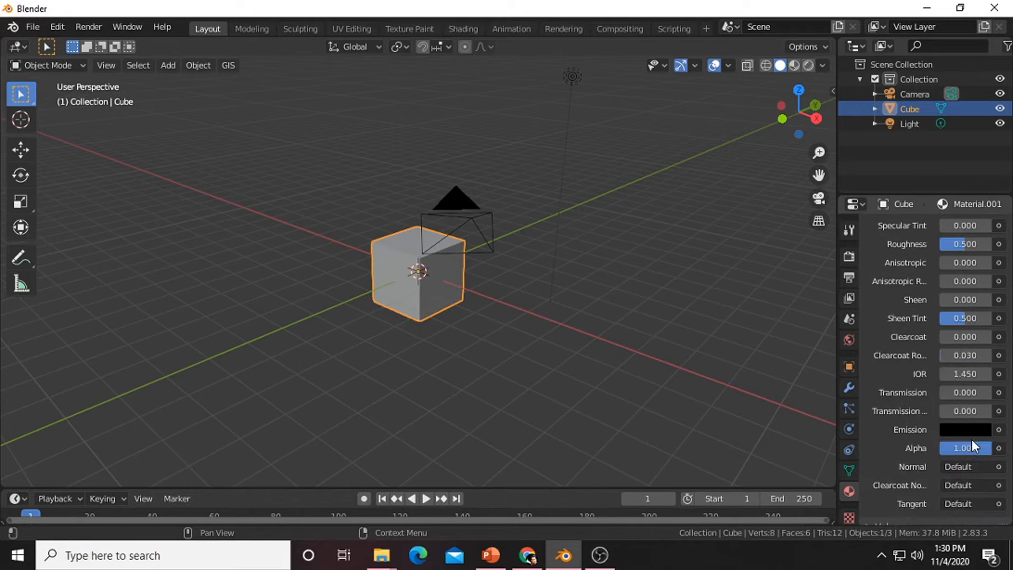
scroll(971, 439, "up", 15)
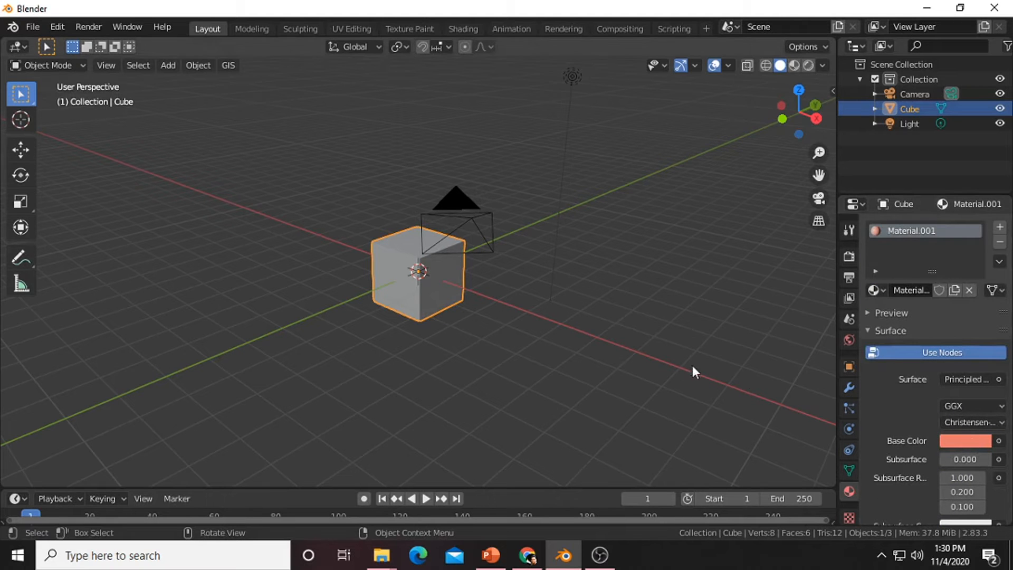
Select the camera, look at the cube through it and switch the viewport to rendered shading
middle_click_drag(488, 357, 597, 355)
mouse_move(462, 323)
middle_mouse_down()
mouse_move(524, 317)
mouse_move(448, 303)
mouse_move(474, 317)
middle_mouse_up()
middle_click_drag(555, 253, 431, 254)
left_click(419, 242)
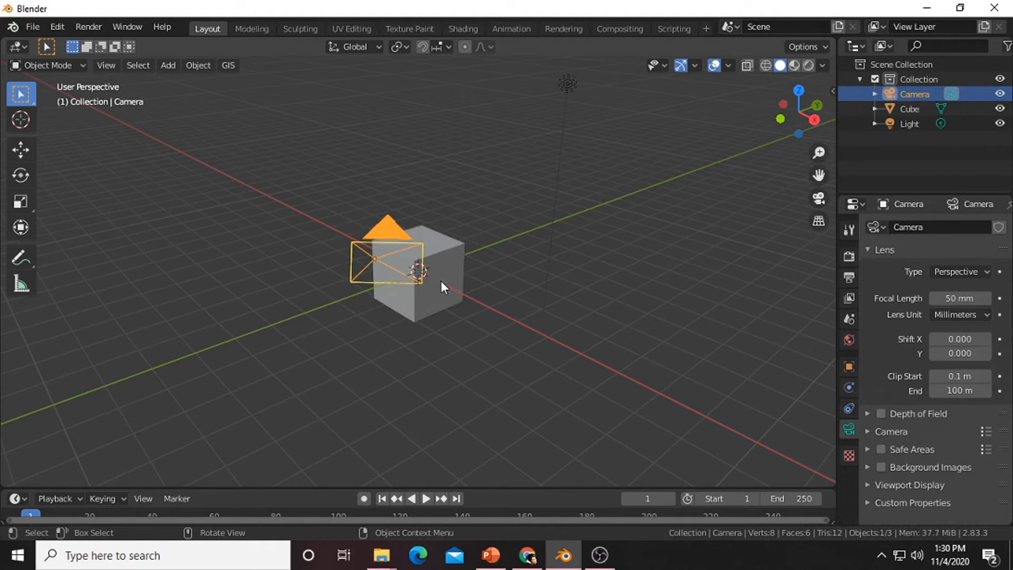
key("KP_0")
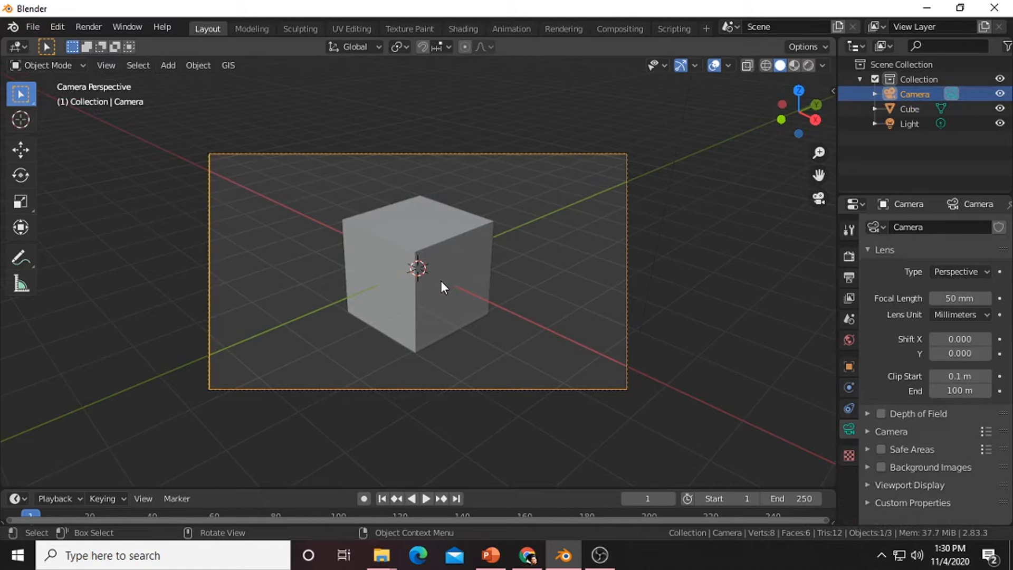
left_click(810, 66)
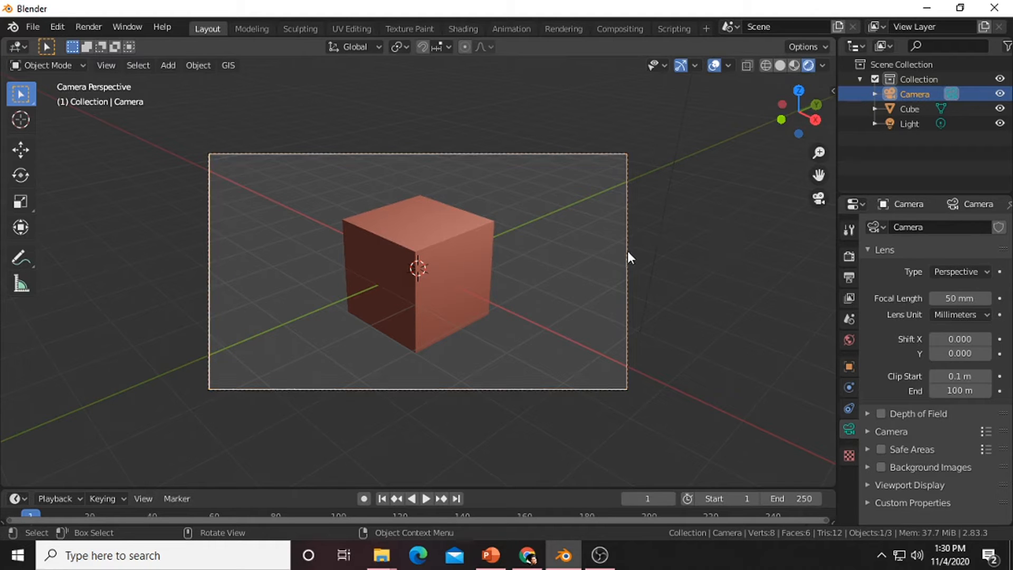
Add a plane mesh at the cube's center and scale it up by about 3.3
middle_click_drag(606, 293, 434, 330)
scroll(378, 328, "down", 4)
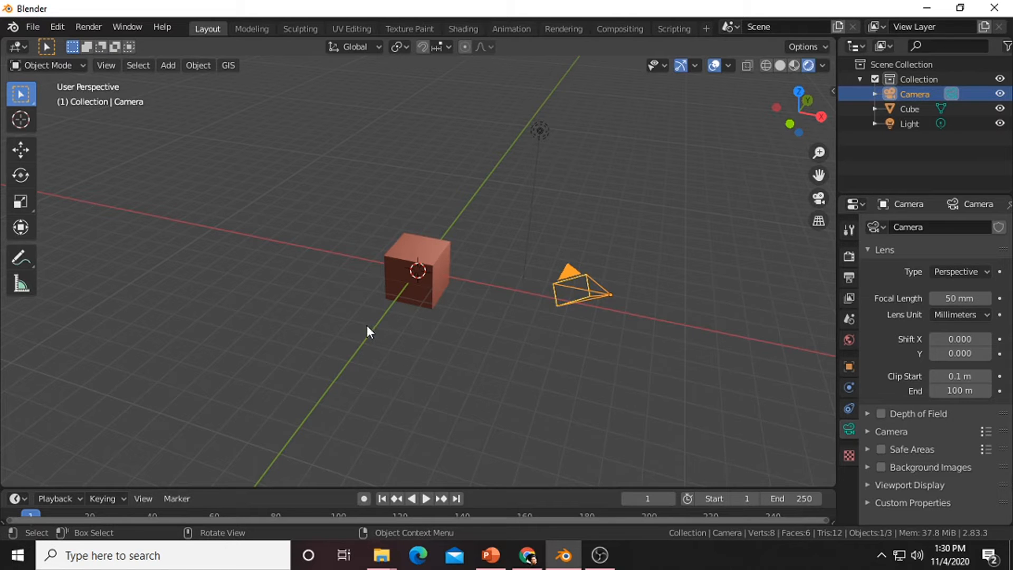
key("shift+a")
mouse_move(322, 237)
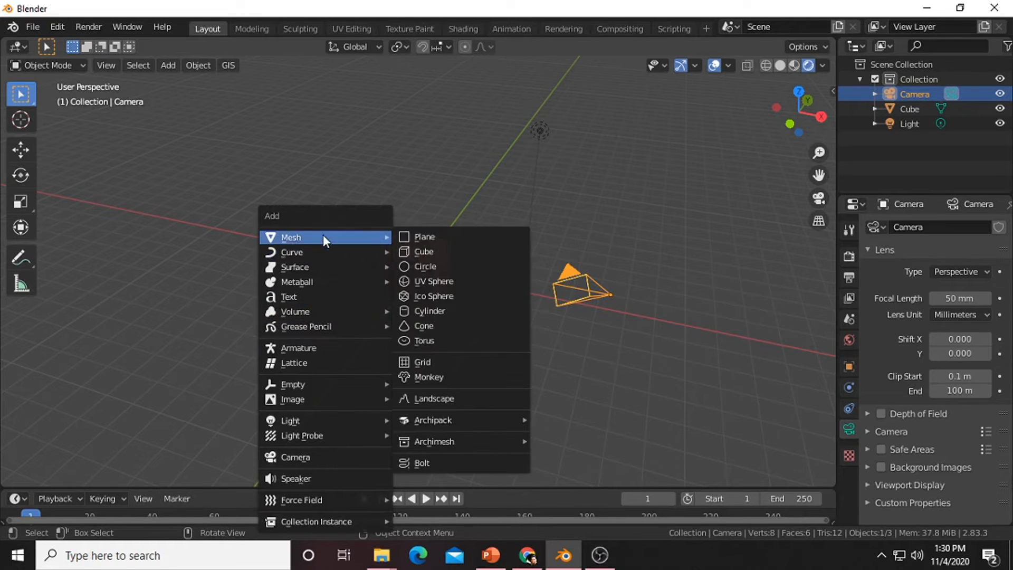
left_click(423, 233)
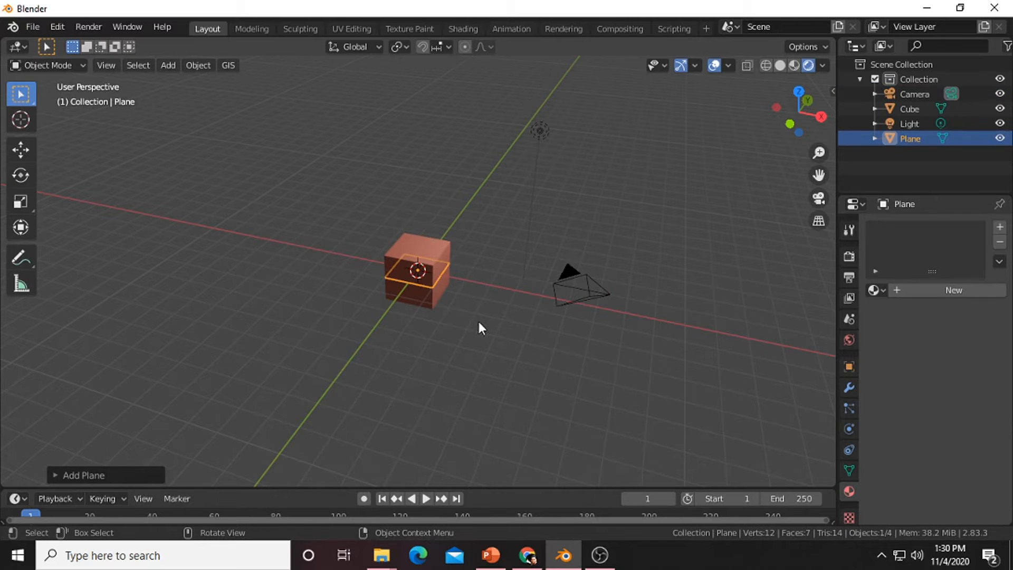
key("s")
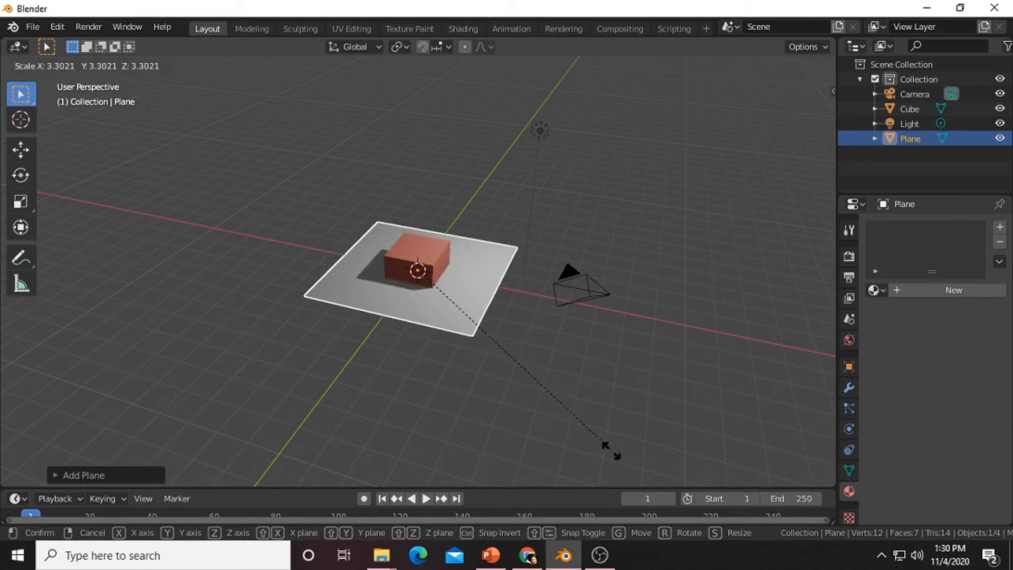
left_click(610, 449)
Move the plane down along the Z axis by about 0.95 m to the cube's underside
scroll(414, 276, "up", 2)
scroll(417, 273, "up", 2)
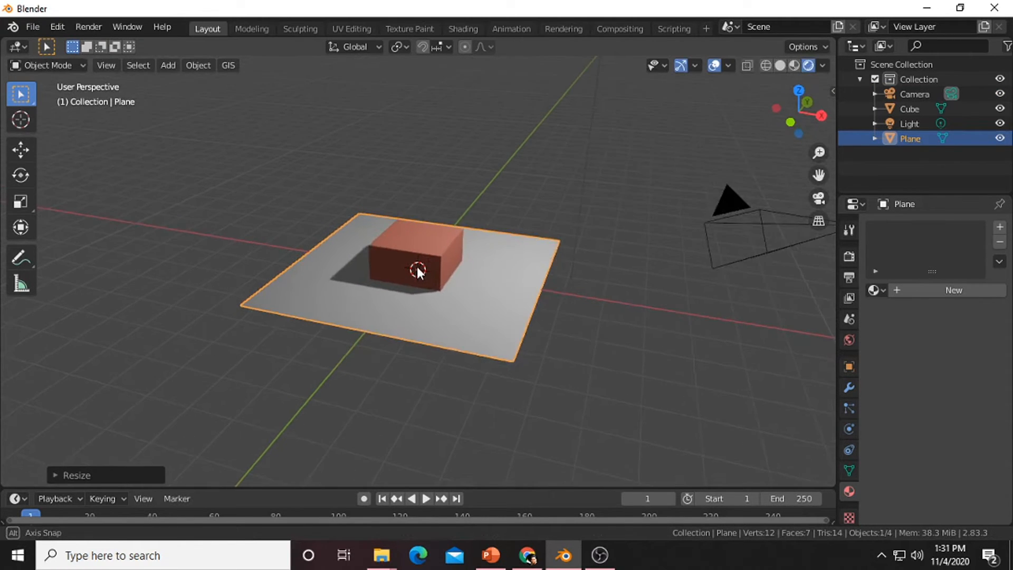
scroll(417, 271, "up", 1)
key("g")
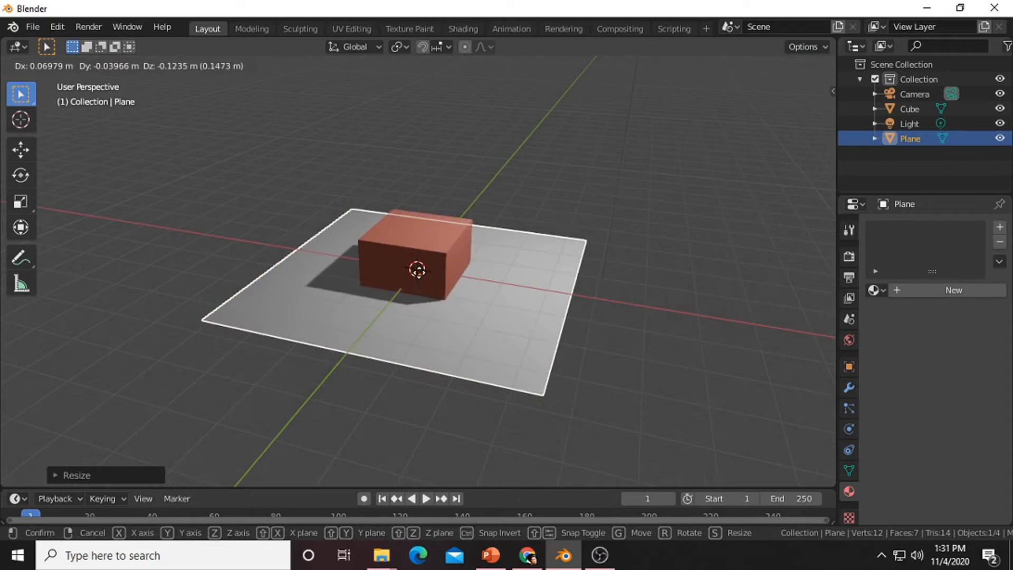
key("z")
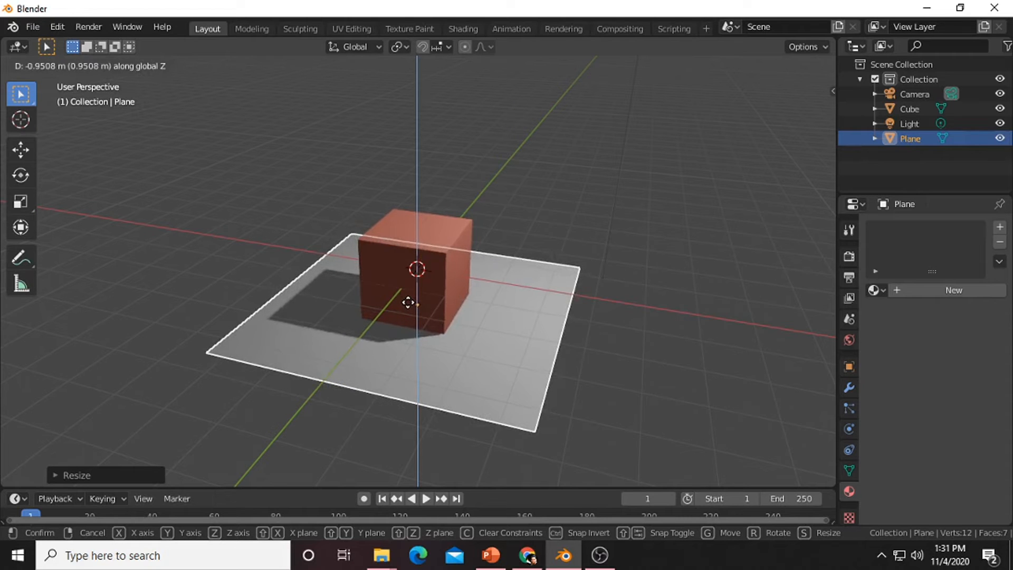
left_click(334, 370)
Select the point light above the cube and check its shadow on the plane through the camera
middle_click_drag(403, 370, 396, 397)
scroll(397, 398, "down", 6)
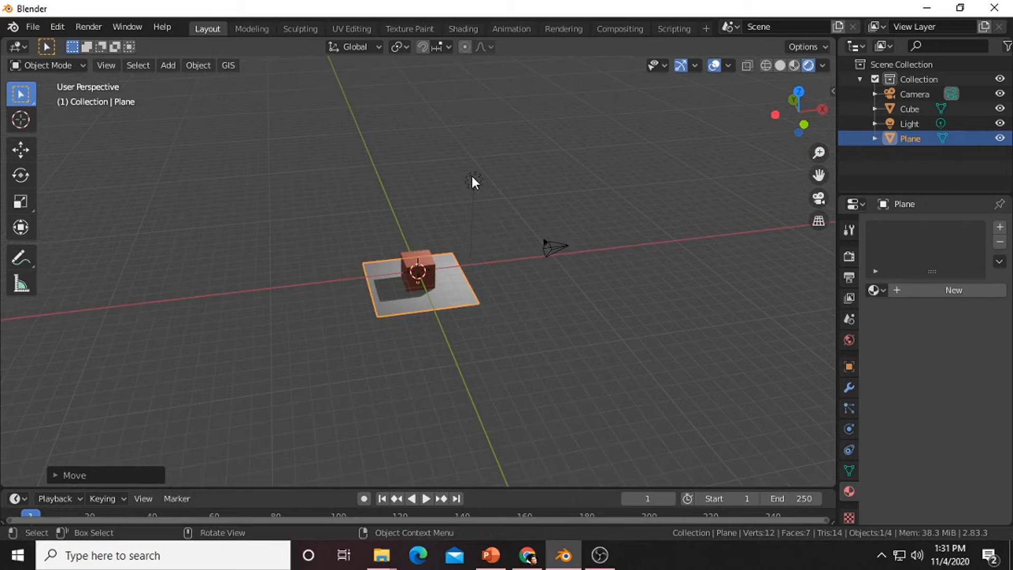
left_click(473, 181)
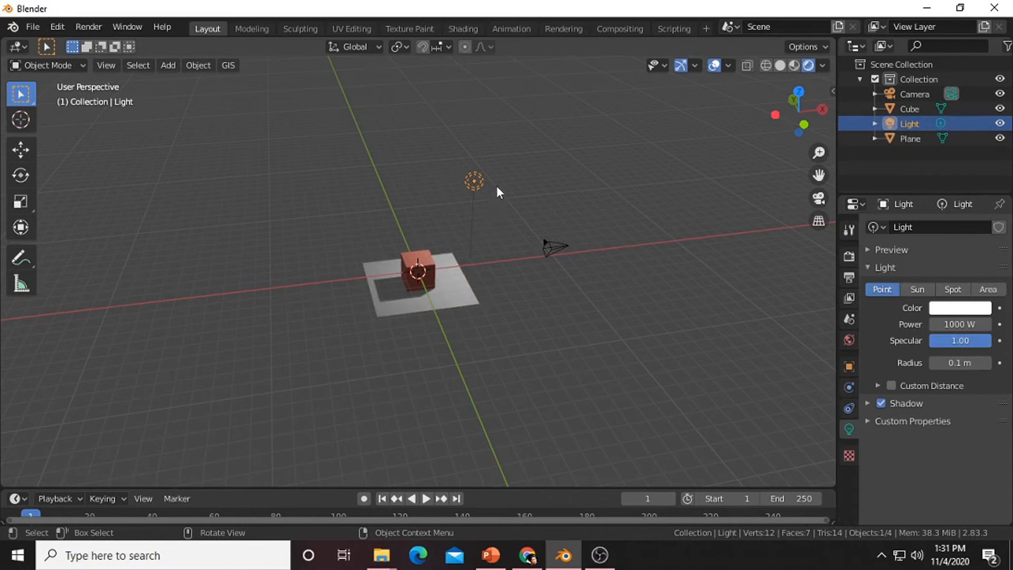
scroll(496, 184, "up", 2)
middle_click_drag(479, 207, 453, 259)
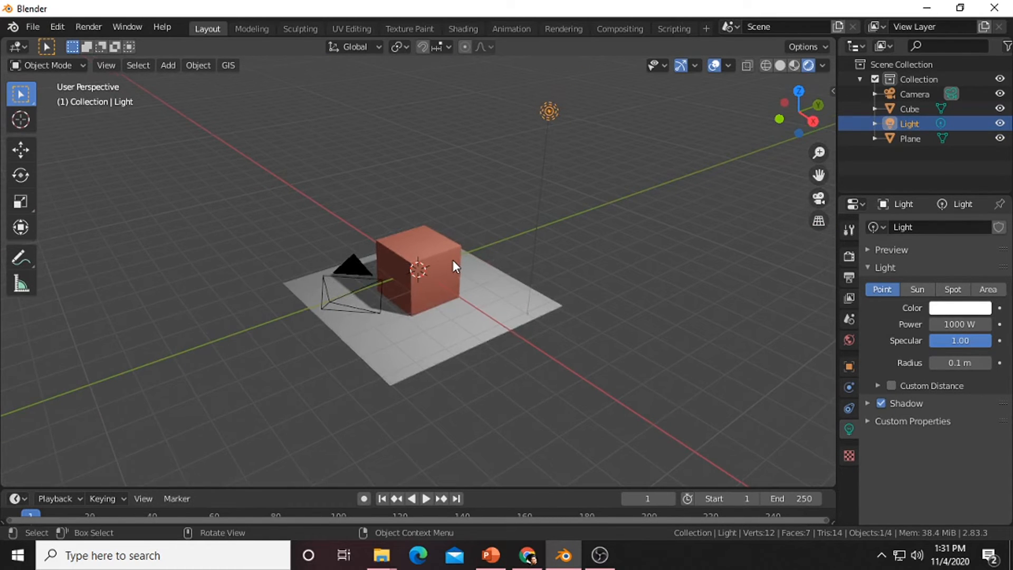
key("KP_0")
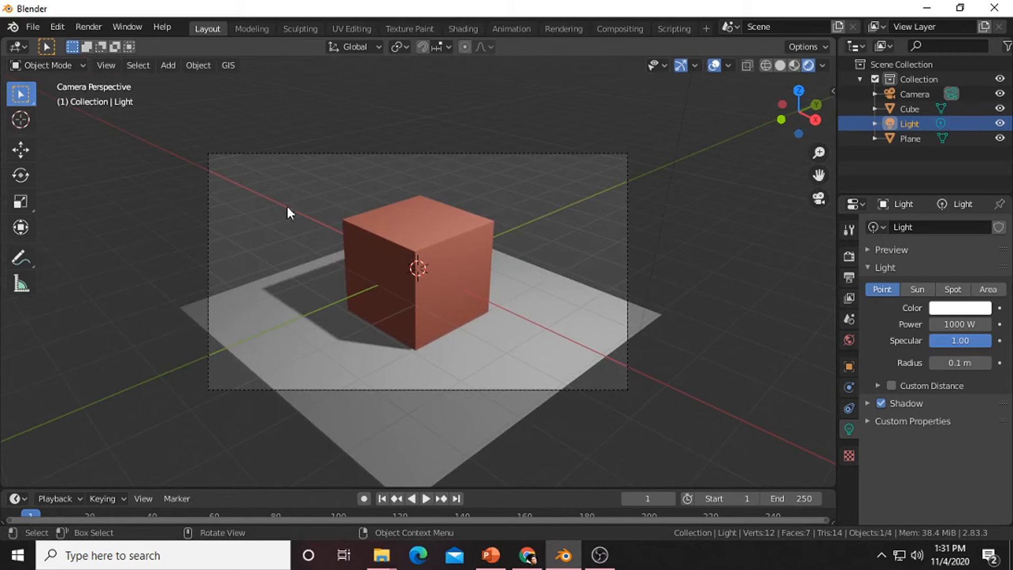
Scale the plane under the cube up by about 2.8 to form a larger floor
middle_click_drag(243, 327, 290, 342)
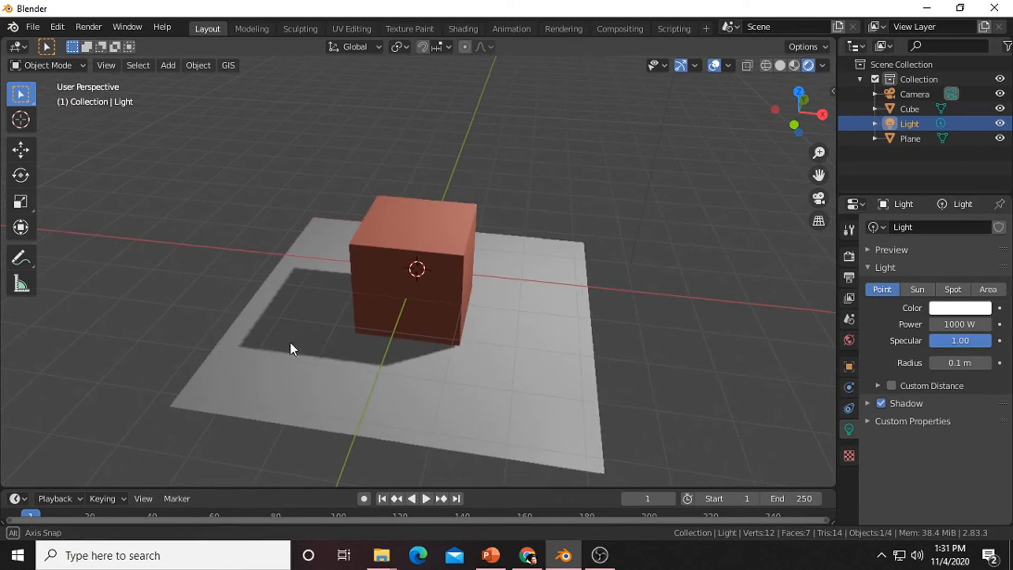
left_click(260, 375)
key("s")
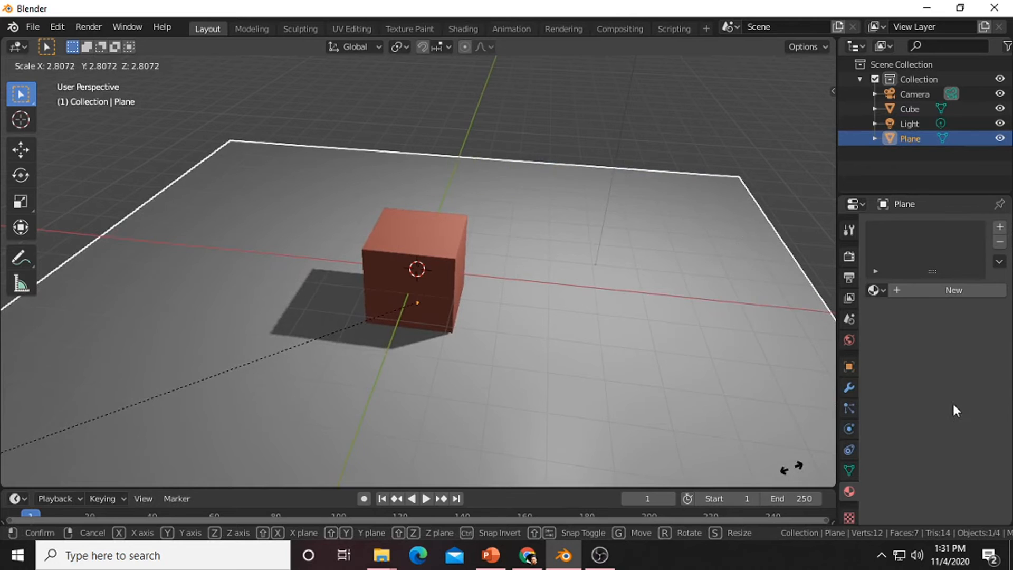
left_click(587, 293)
scroll(583, 308, "down", 3)
key("KP_6")
key("KP_6")
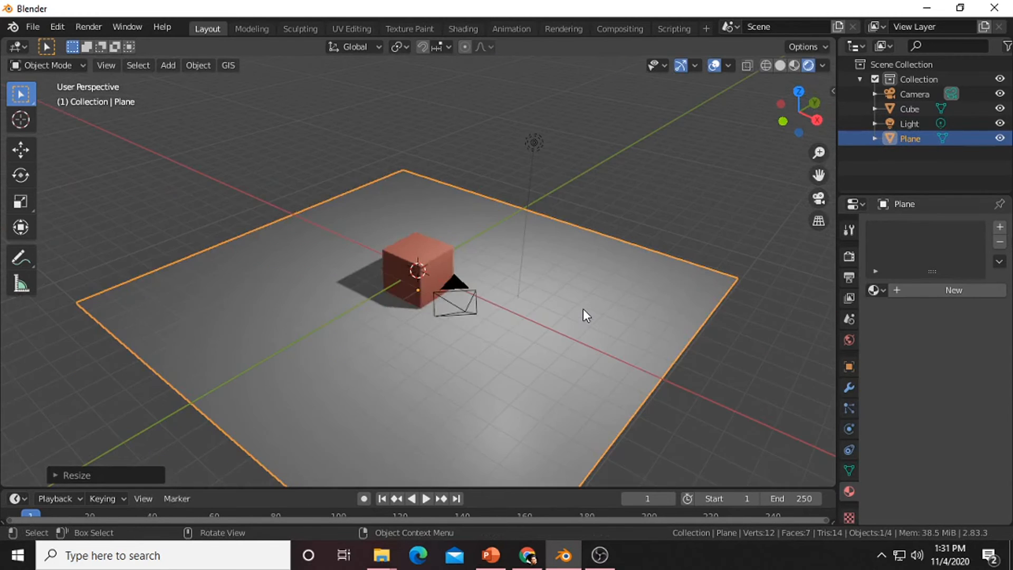
Select the camera and, looking through it, rotate it by about -3 degrees around the global Y axis to reframe the cube
key("KP_0")
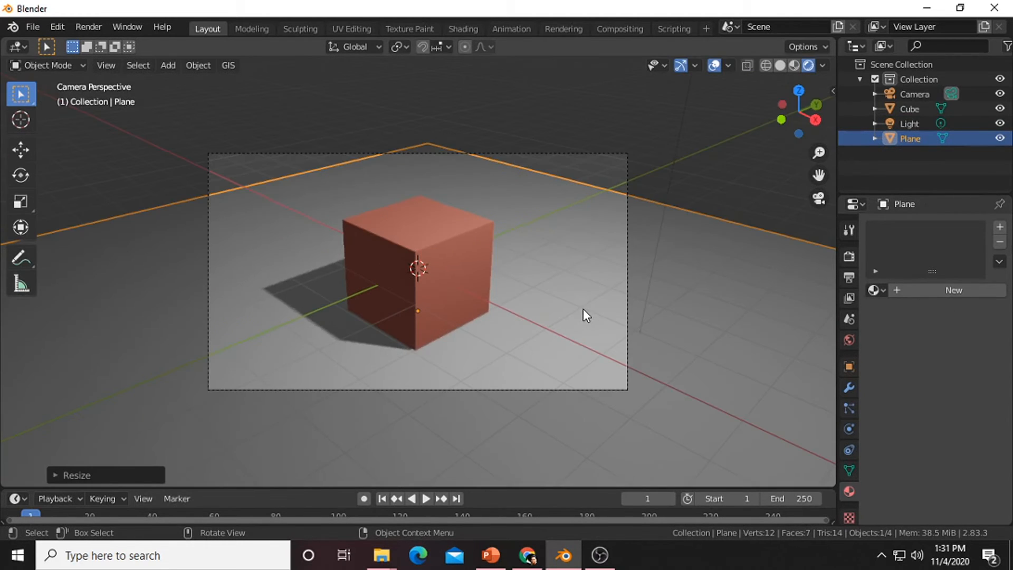
middle_click_drag(451, 270, 467, 253)
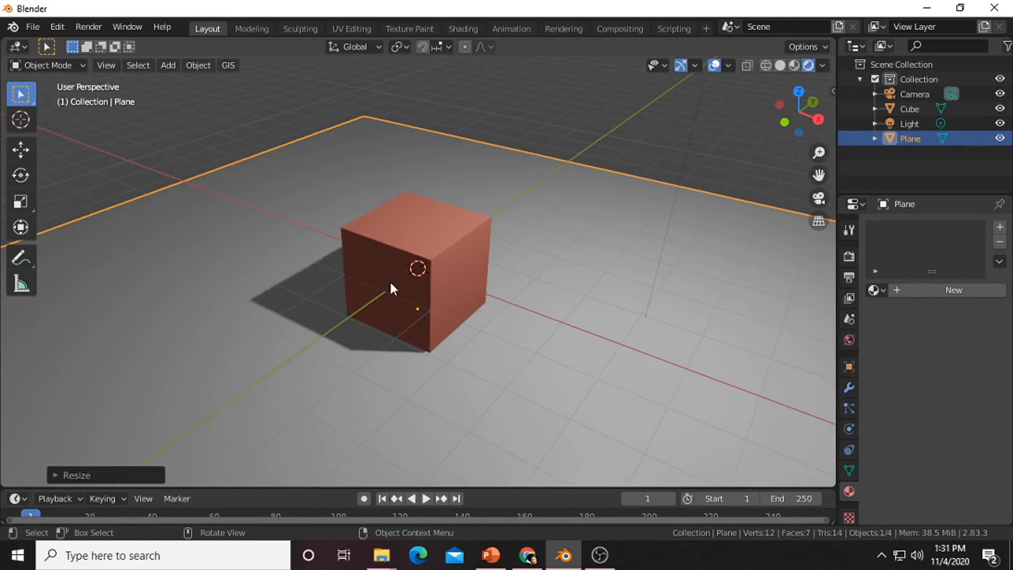
middle_click_drag(389, 280, 543, 290)
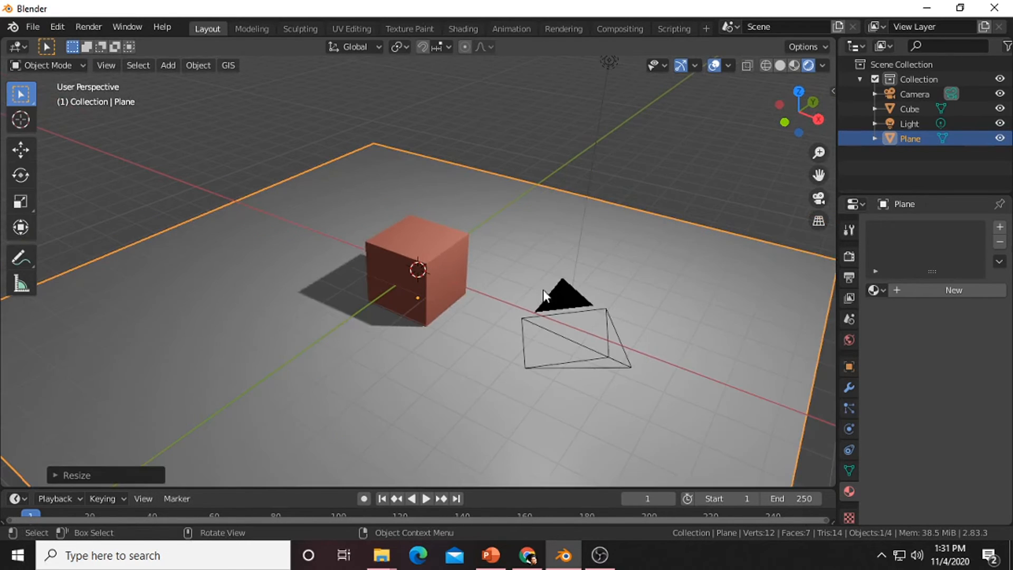
left_click(622, 345)
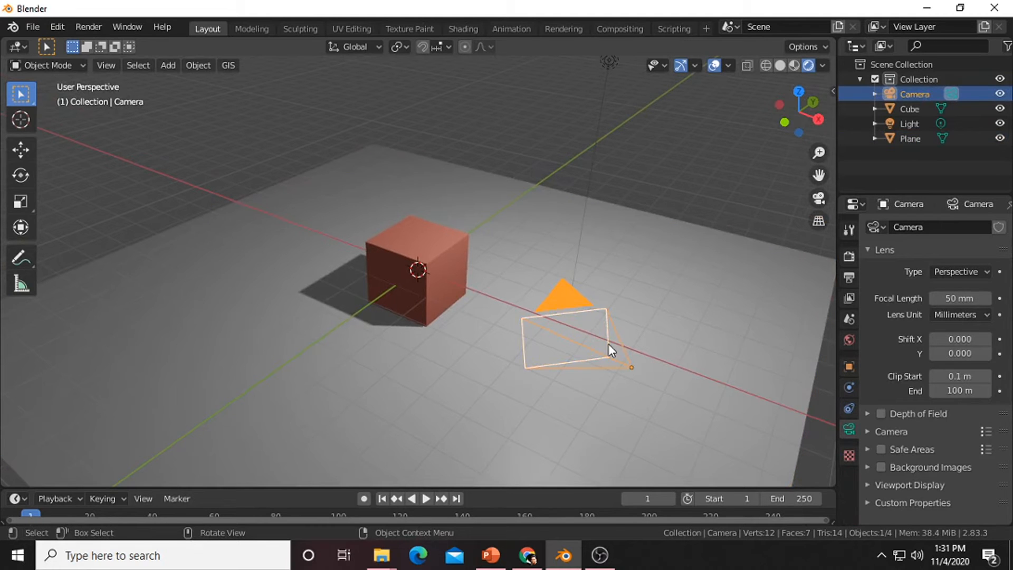
key("KP_0")
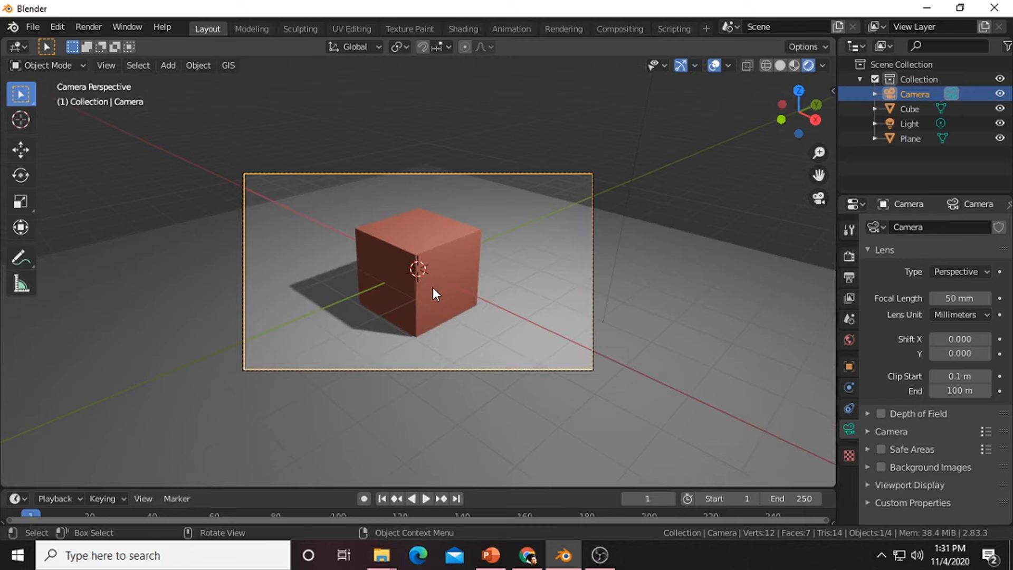
key("r")
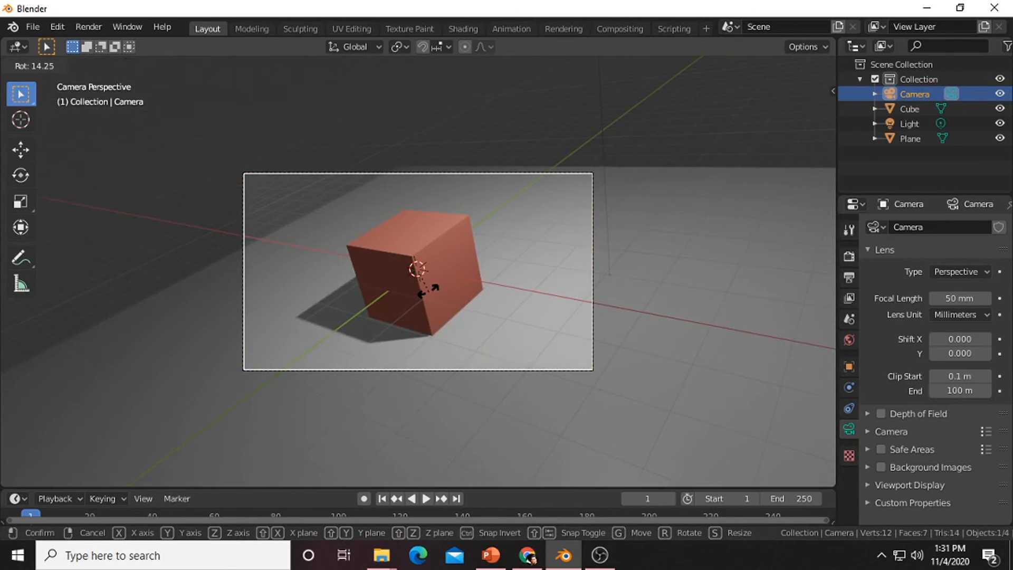
key("z")
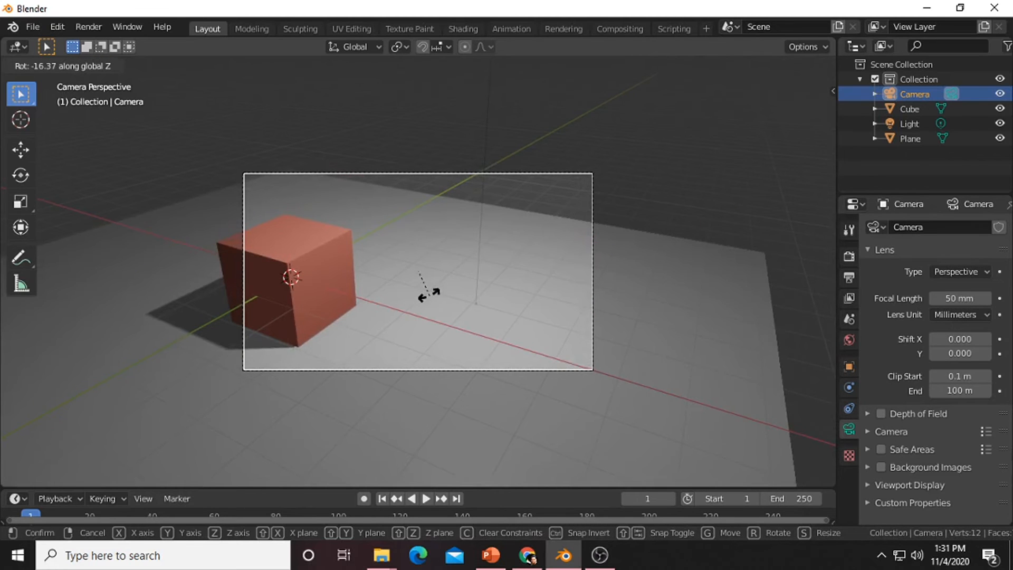
key("x")
key("y")
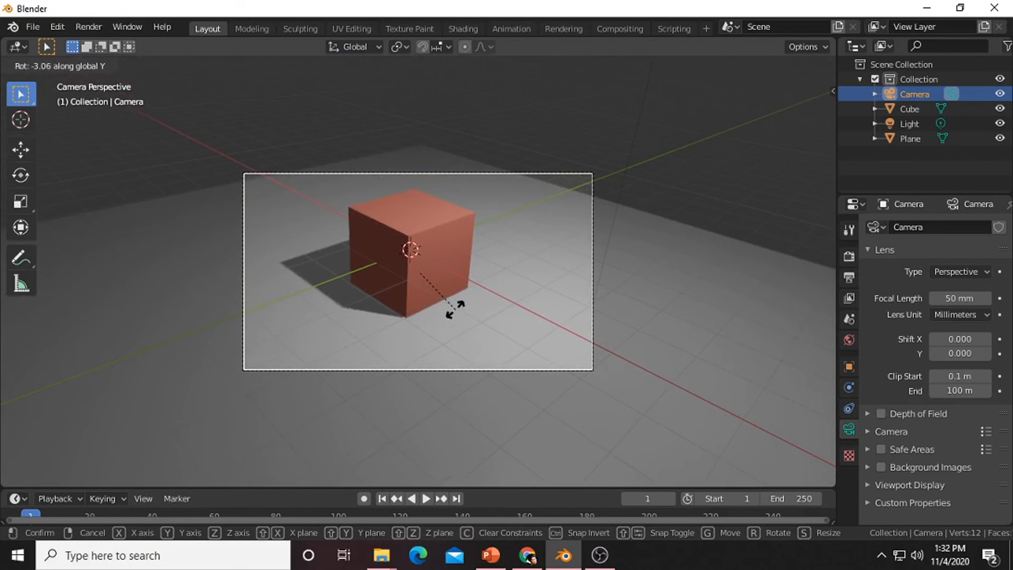
left_click(529, 278)
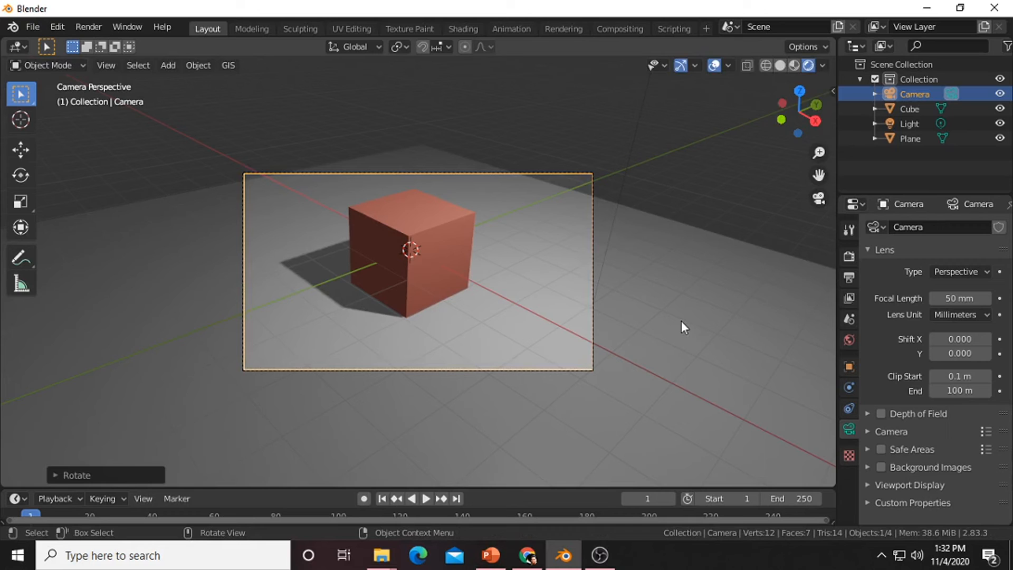
Render the current frame as a still image and examine the cube, its shadow and the floor up close and as a whole
key("F12")
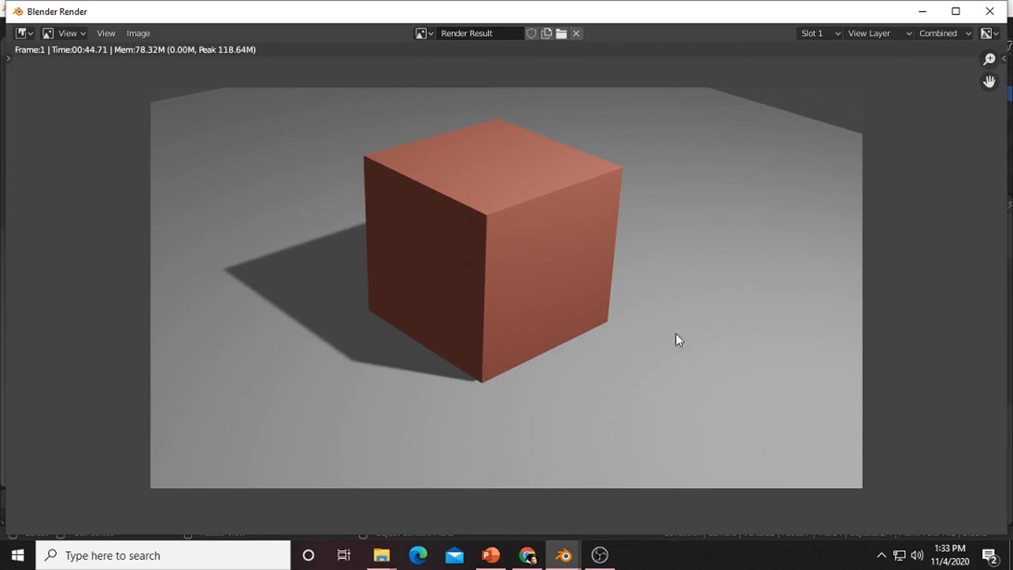
middle_click_drag(515, 359, 542, 364)
scroll(494, 376, "down", 1)
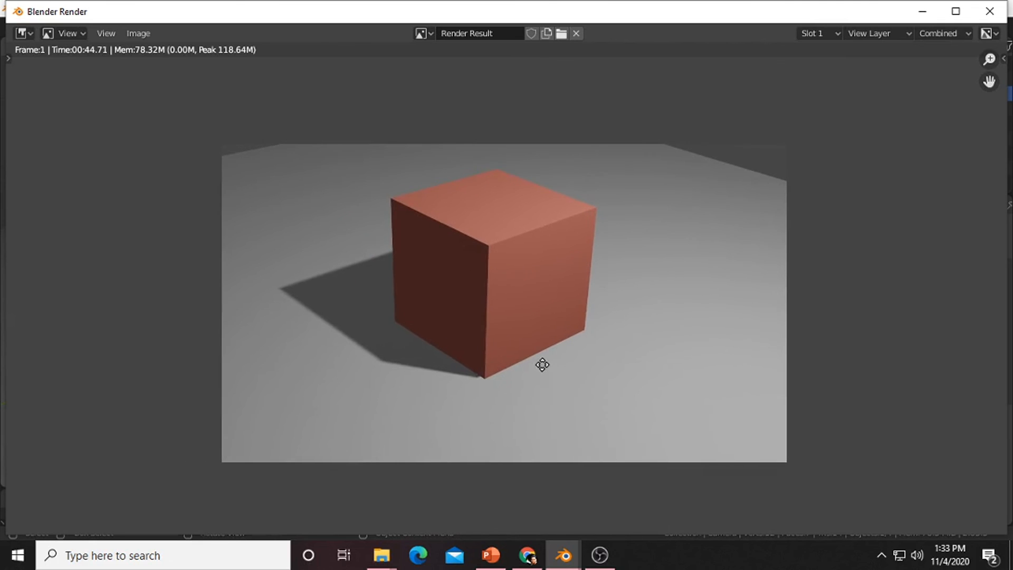
scroll(539, 282, "up", 1)
scroll(443, 356, "up", 1)
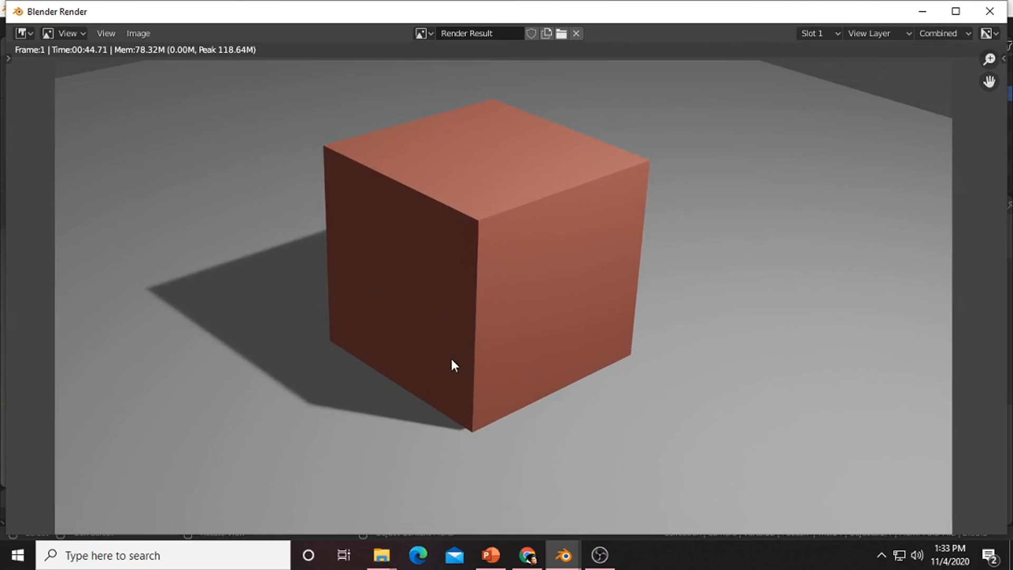
mouse_move(451, 359)
middle_mouse_down()
mouse_move(482, 373)
mouse_move(454, 370)
middle_mouse_up()
scroll(487, 374, "down", 2)
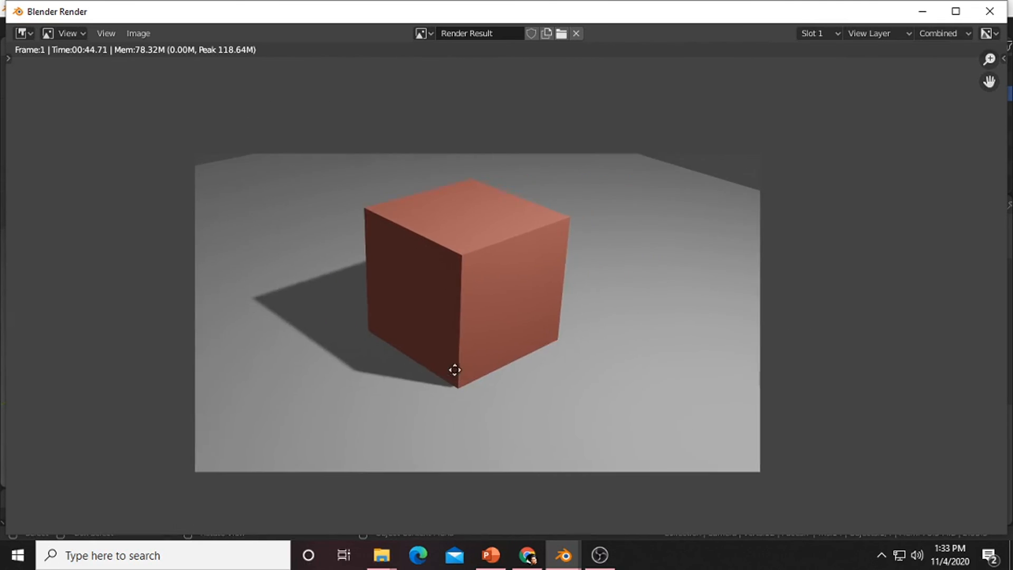
scroll(453, 409, "down", 1)
scroll(506, 370, "up", 1)
scroll(470, 420, "down", 1)
middle_click_drag(533, 368, 558, 343)
scroll(496, 340, "up", 1)
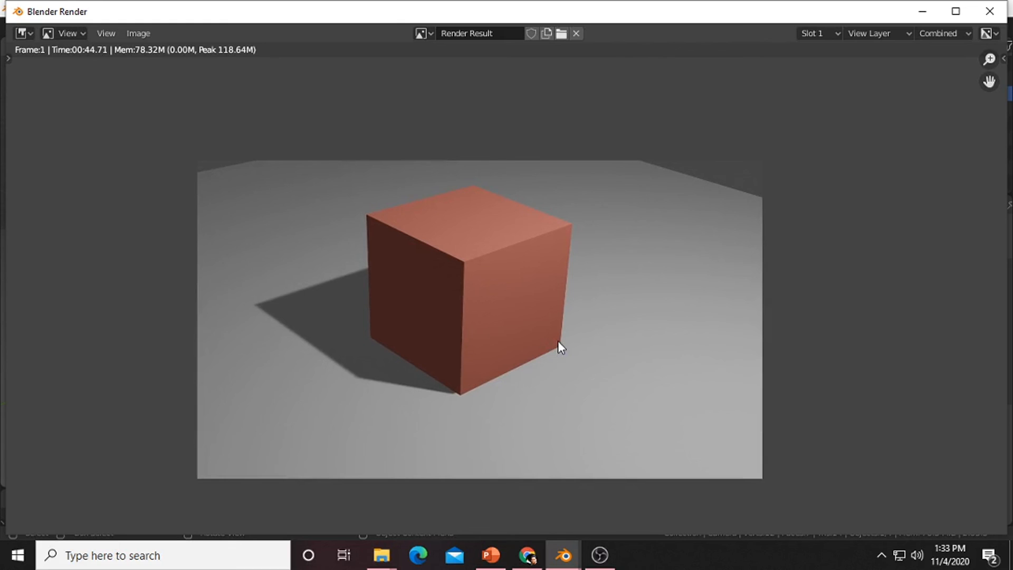